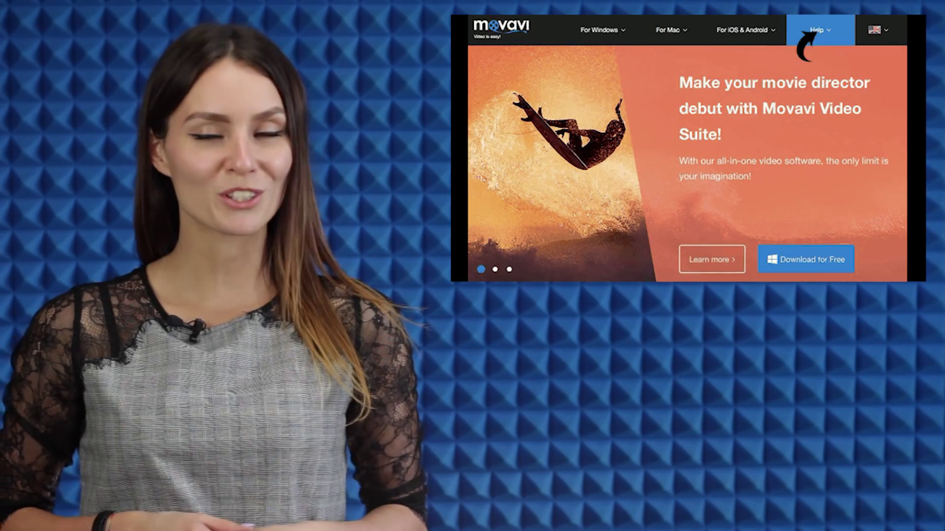
- Launch Movavi in full-feature mode and add Video Tutorial.mp4 from the videos with colleagues folder
left_click(814, 100)
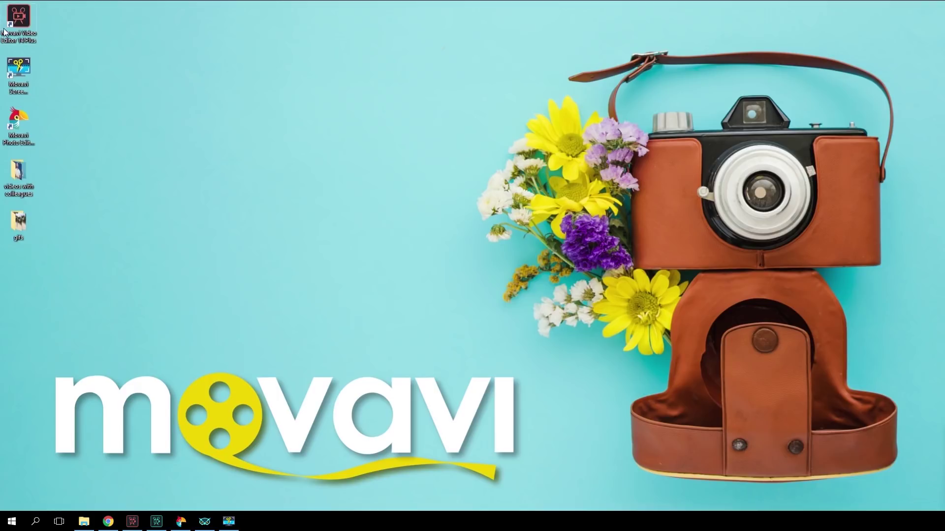
double_click(21, 18)
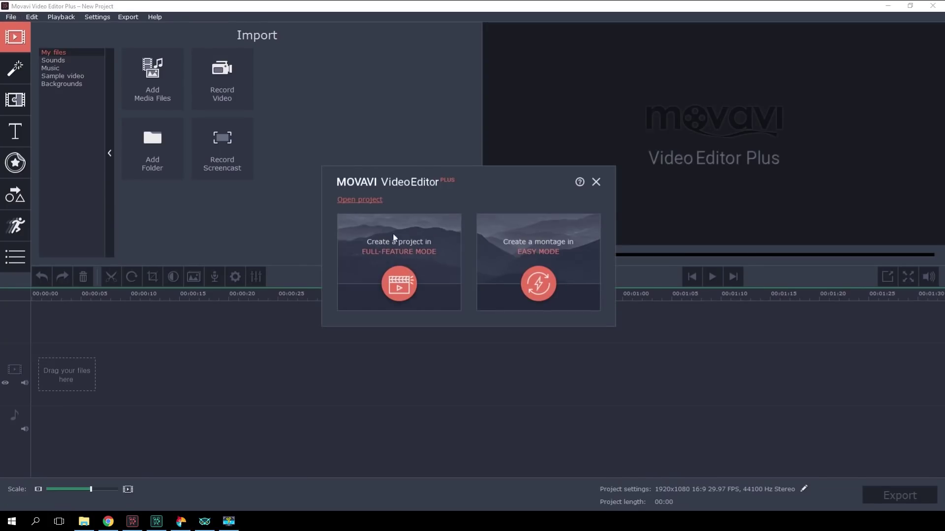
left_click(405, 271)
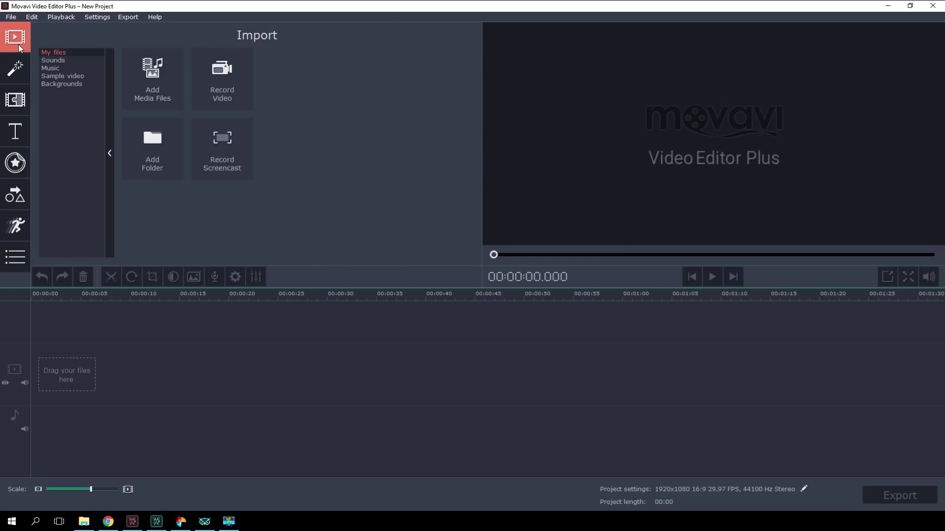
left_click(144, 90)
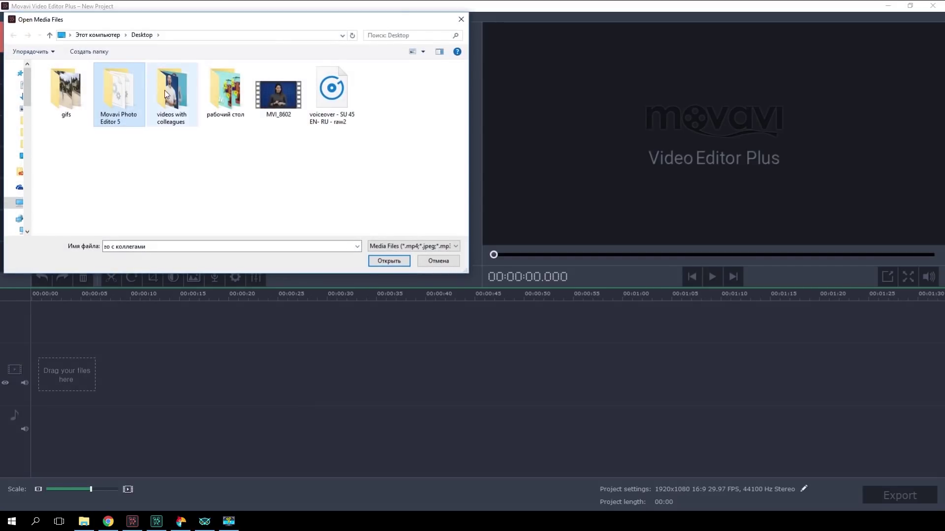
double_click(168, 95)
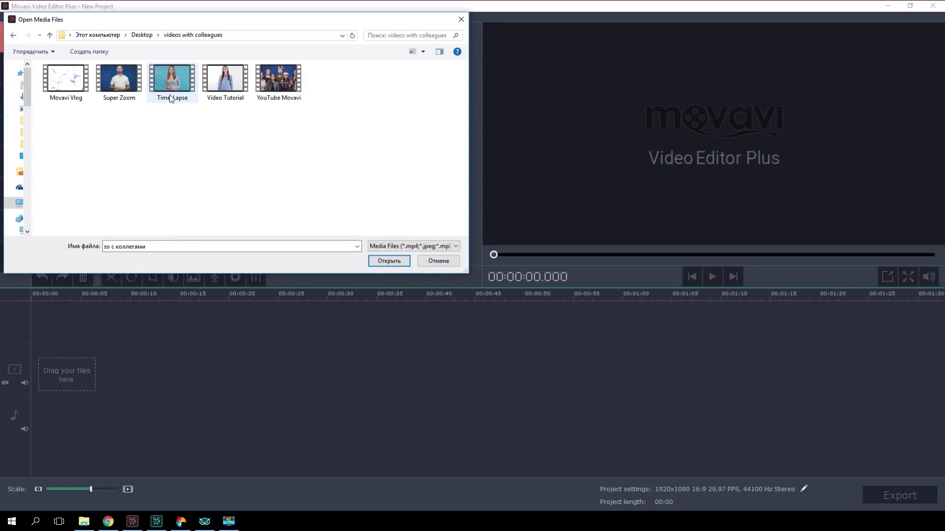
double_click(224, 81)
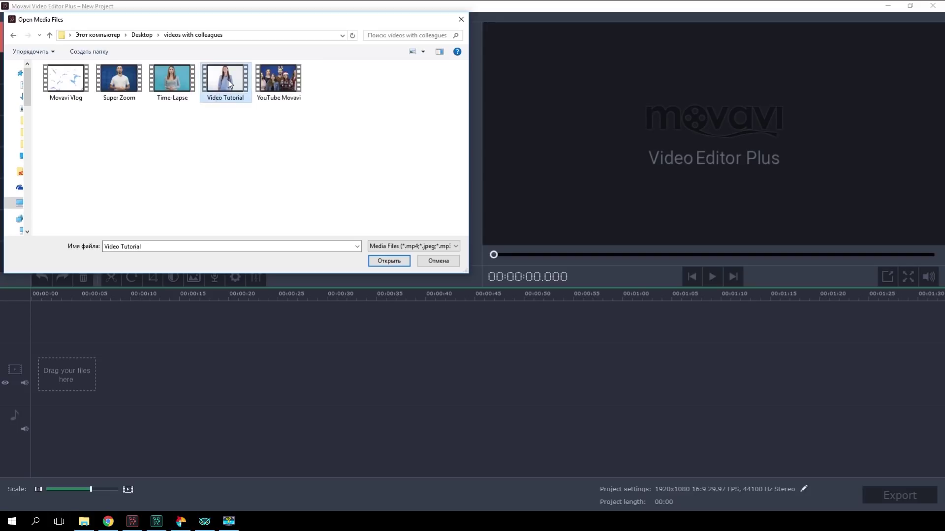
- Split the Video Tutorial clip in two at roughly 01:04
left_click_drag(32, 294, 150, 328)
left_click(112, 279)
left_click(148, 293)
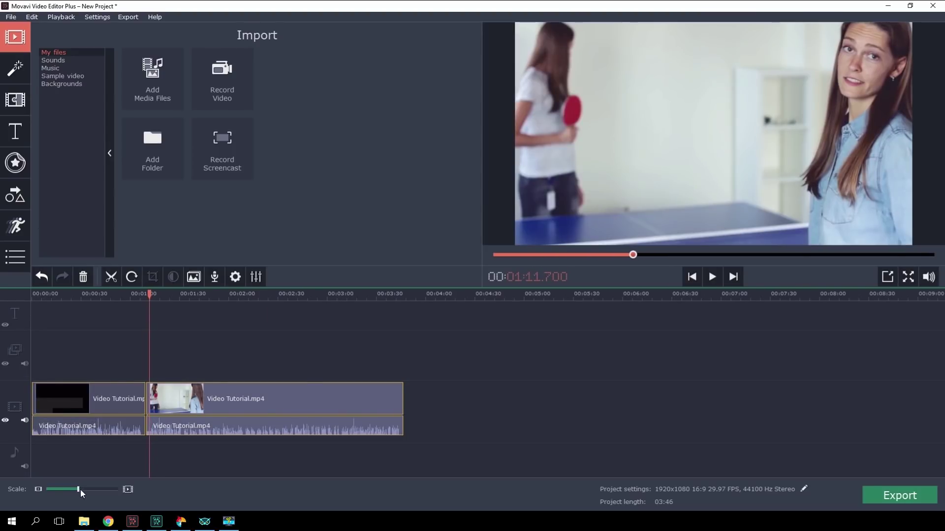
- Zoom in on the timeline and delete the footage before the cut near 01:12.5
left_click_drag(79, 490, 94, 489)
left_click_drag(475, 295, 482, 298)
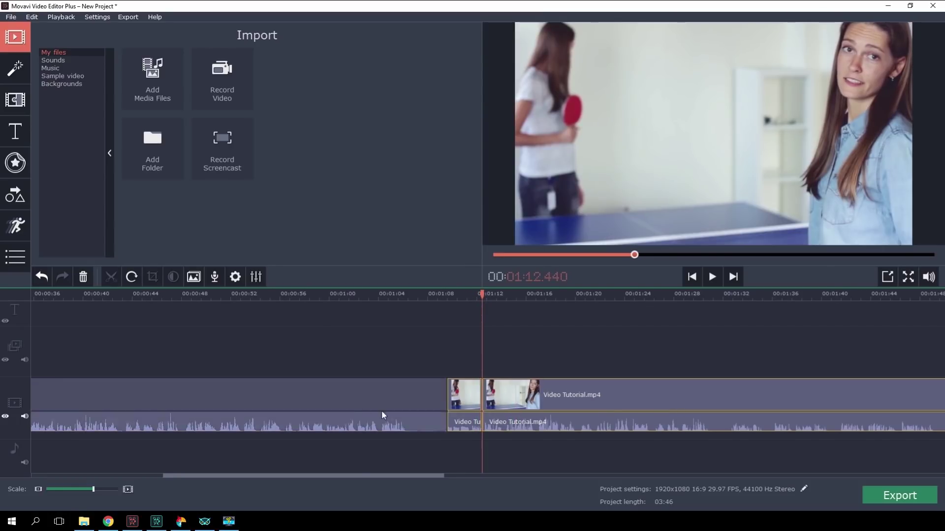
left_click(361, 394)
left_click(83, 276)
- Delete the long leftover tail, leaving a single 2.84-second clip
left_click_drag(94, 489, 81, 490)
left_click(149, 405)
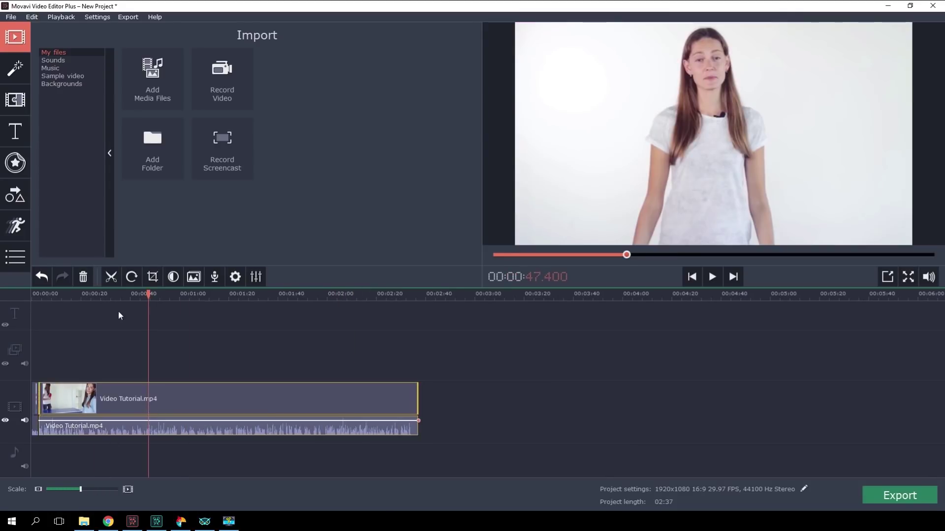
left_click(84, 277)
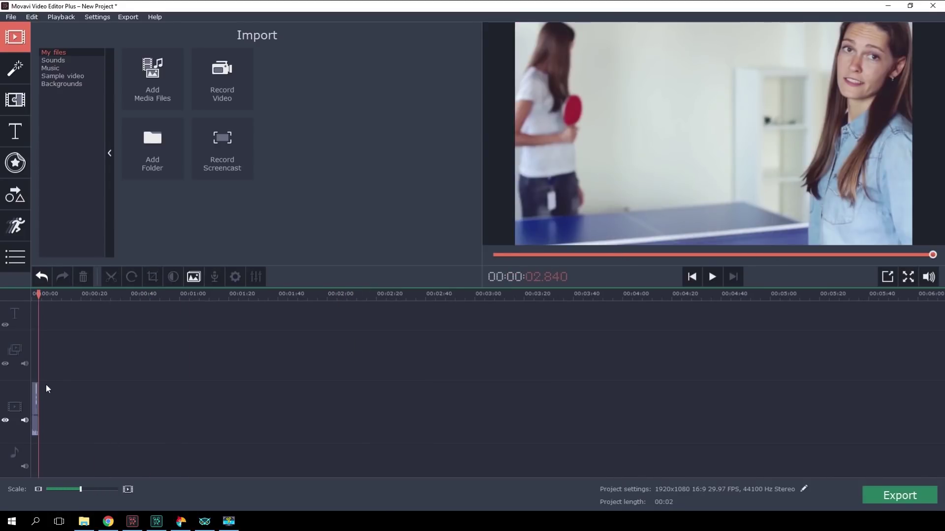
left_click_drag(81, 489, 109, 489)
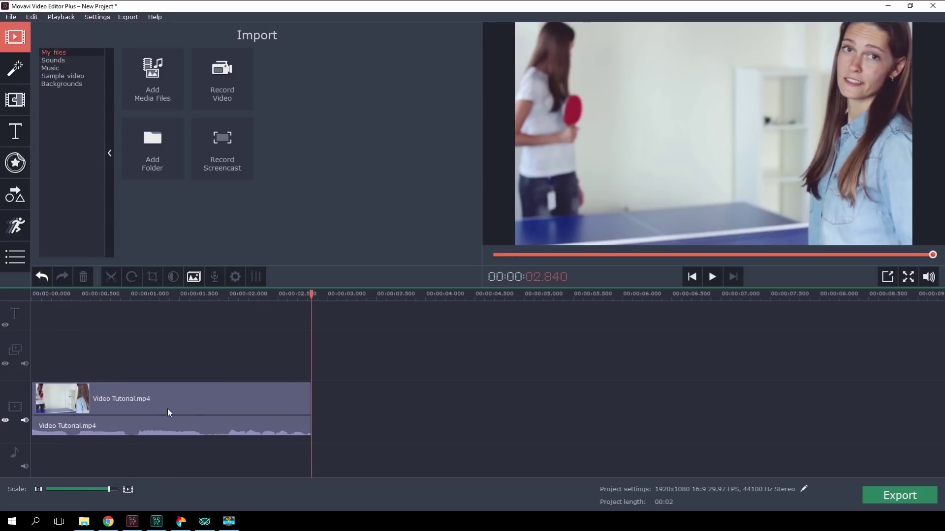
left_click(184, 393)
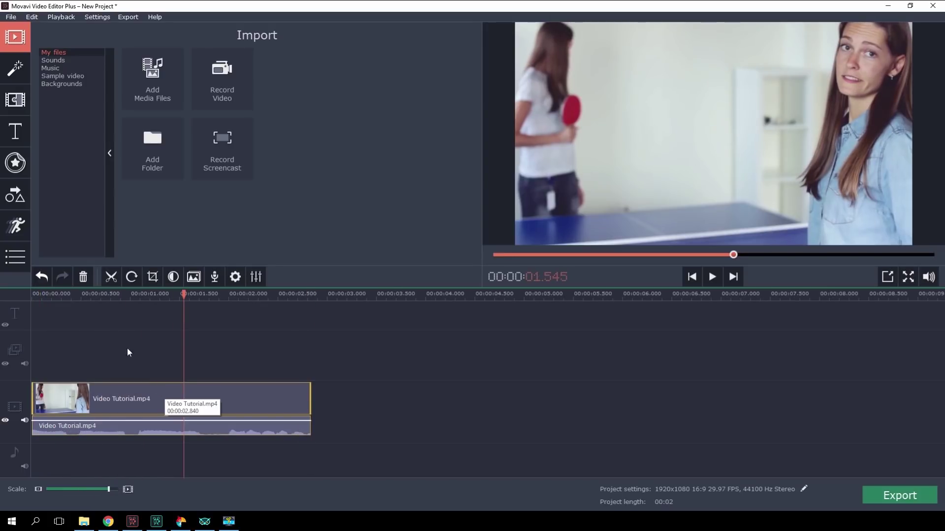
- Add a Basic Fly in title above the clip, trimmed to end with the video
left_click(16, 133)
left_click_drag(184, 294, 32, 294)
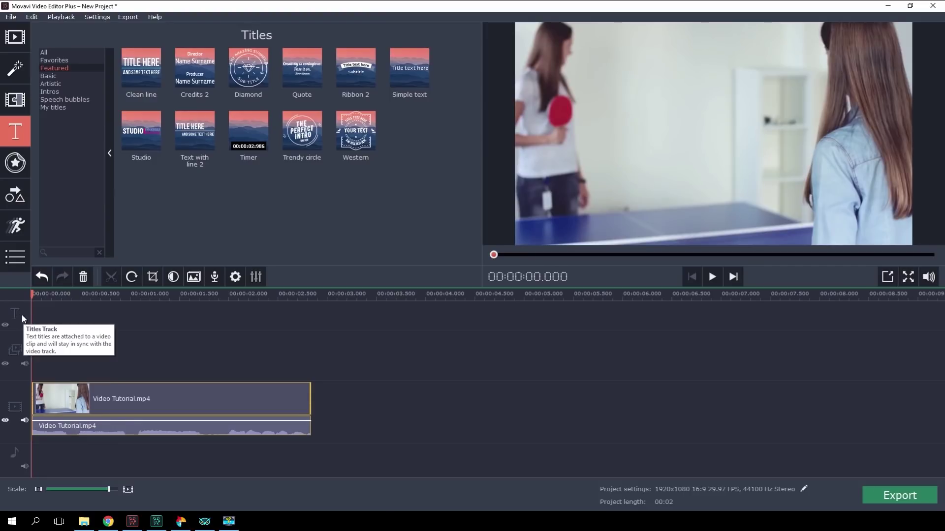
left_click(62, 77)
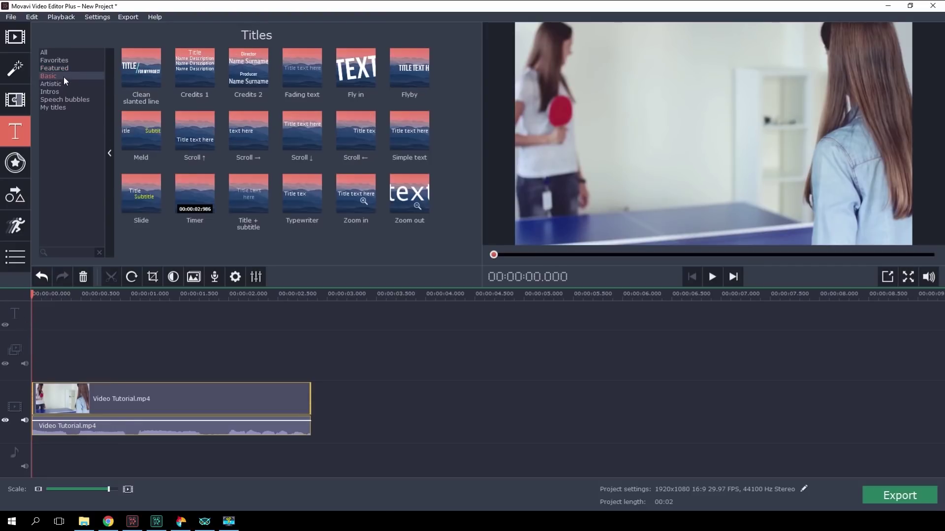
left_click_drag(354, 63, 33, 341)
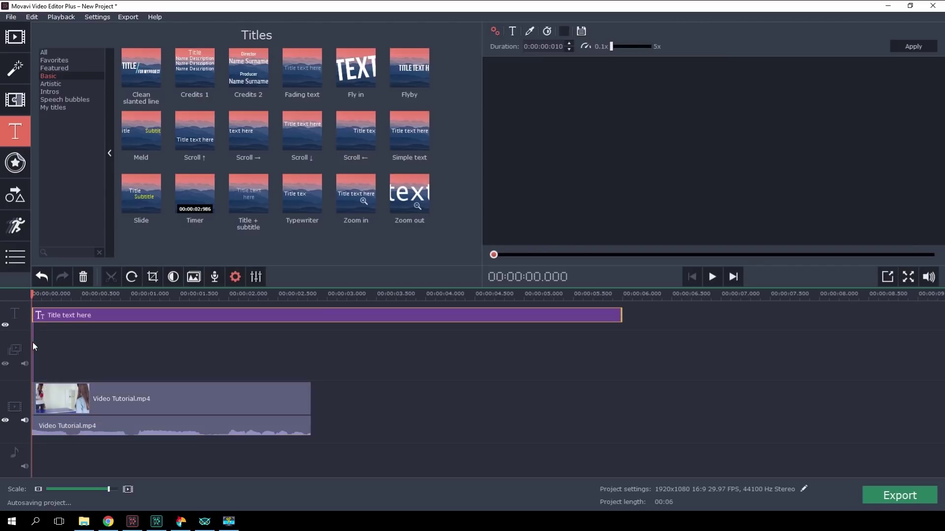
left_click_drag(621, 315, 311, 314)
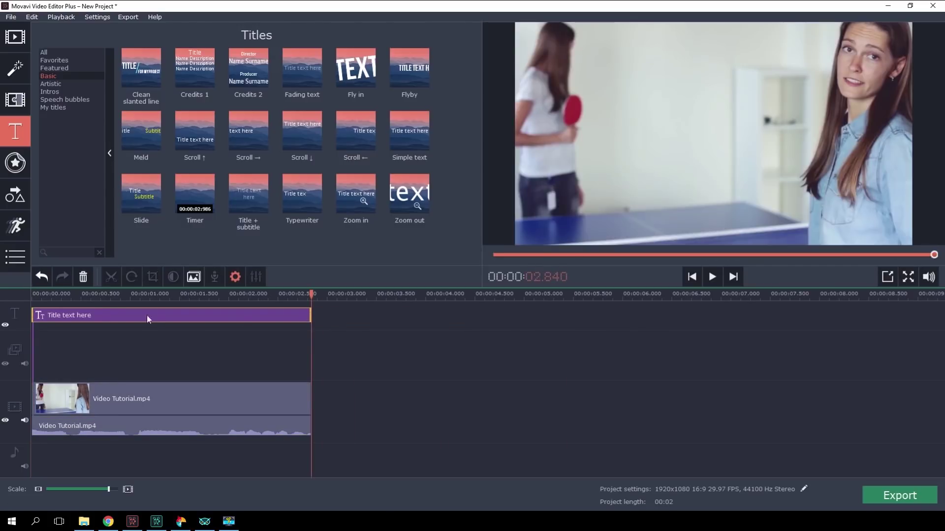
- Make the title read FAIL at font size 500, apply it and preview
left_click(108, 315)
double_click(774, 153)
type("FAIL")
key("ctrl+a")
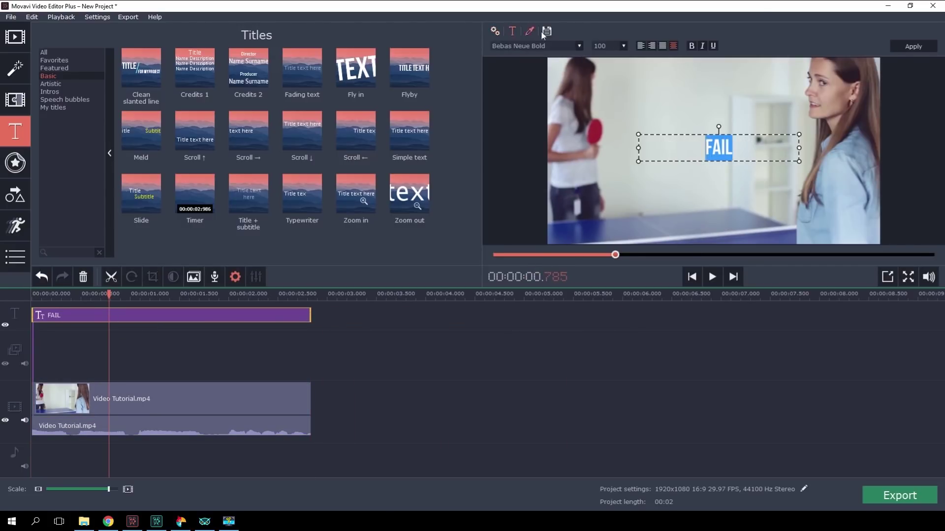
left_click(624, 46)
left_click(603, 116)
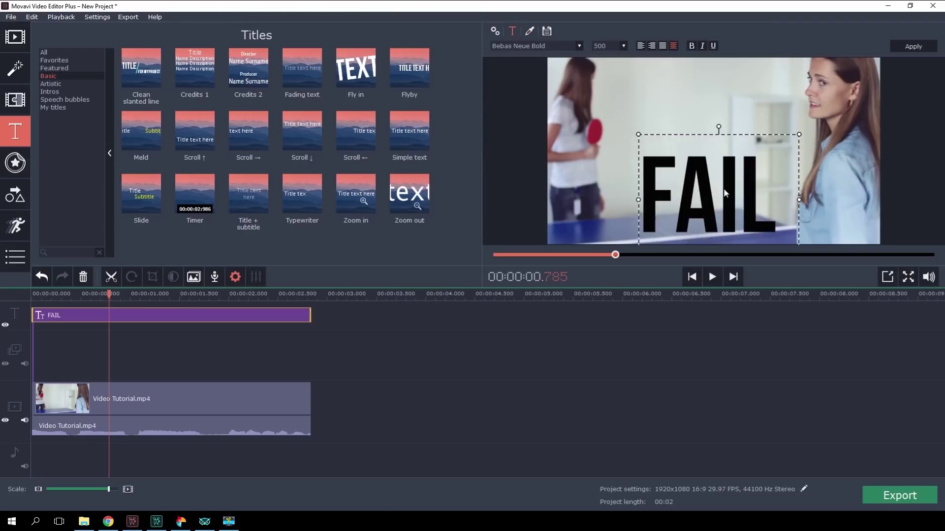
left_click(711, 276)
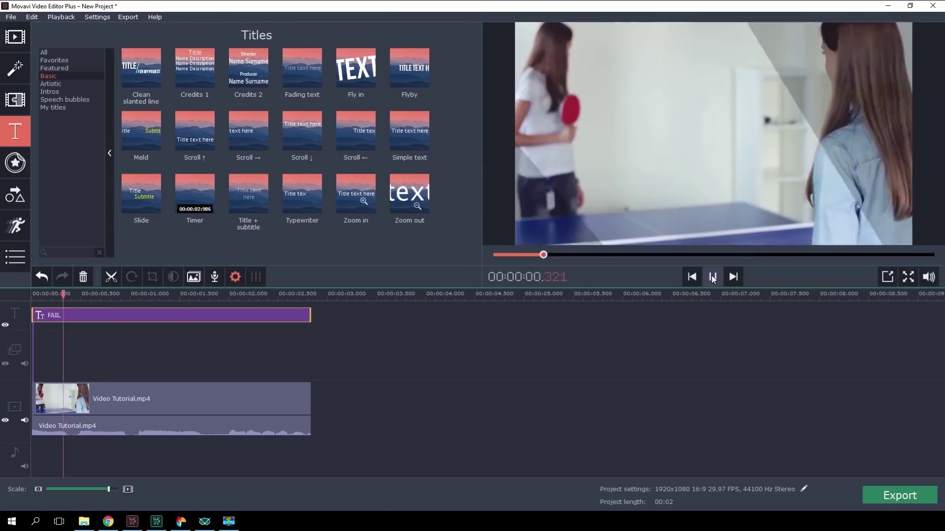
left_click(712, 277)
left_click(393, 329)
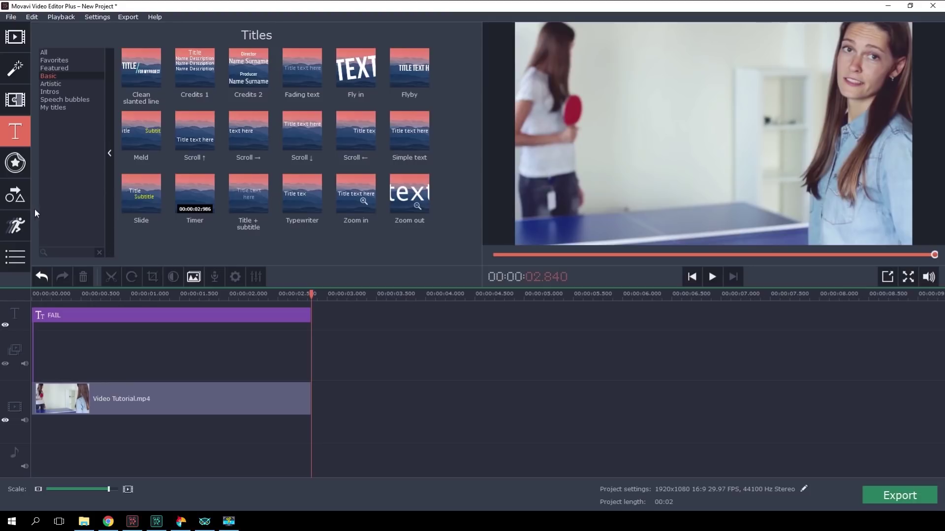
- Add a Shapes Exclamation mark callout to the clip and go to 01.550
left_click(11, 197)
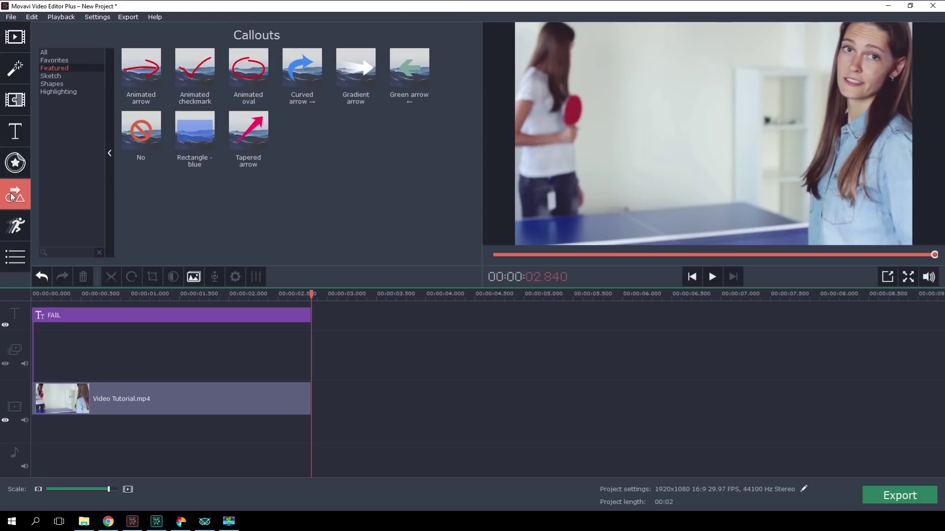
left_click(73, 85)
left_click_drag(141, 193, 52, 343)
left_click(185, 294)
- Position the exclamation mark left of FAIL, undoing an accidental squashed resize
left_click_drag(714, 151, 589, 144)
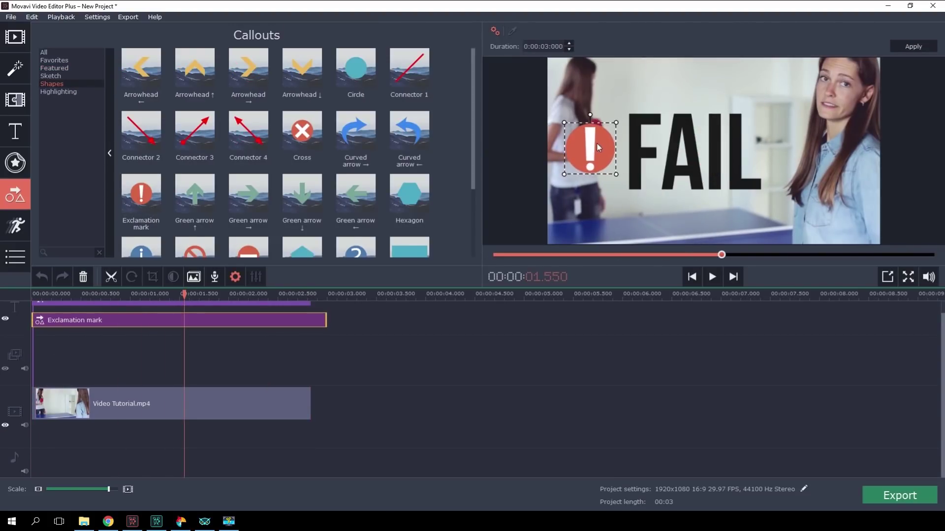
left_click_drag(619, 174, 613, 175)
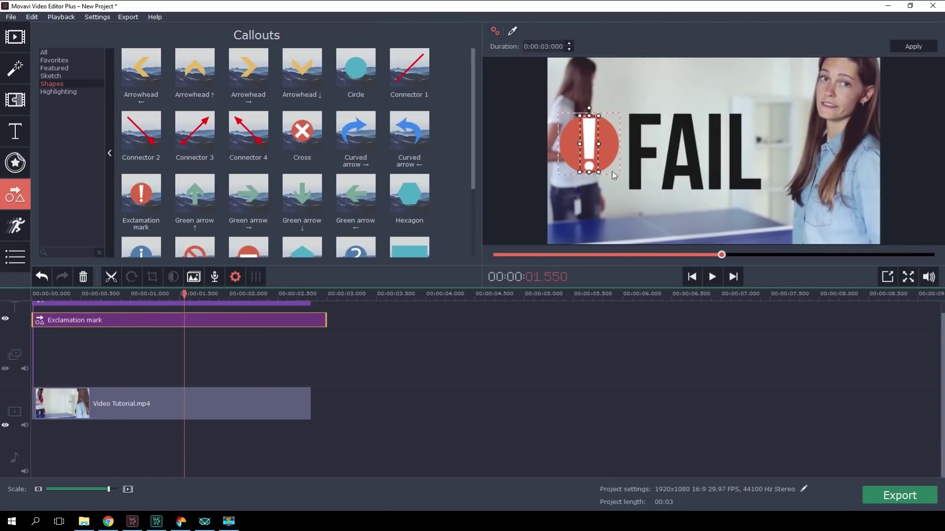
left_click(42, 276)
right_click(196, 413)
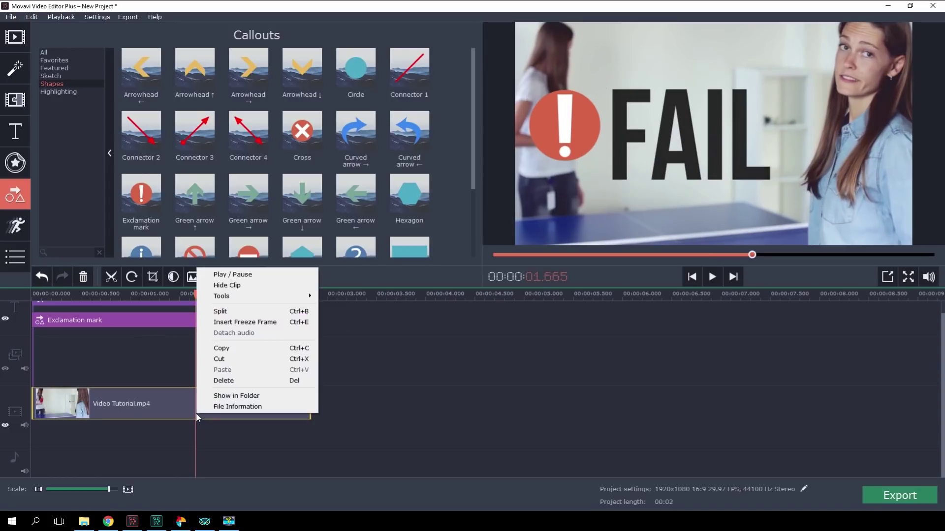
- Insert a freeze frame at 1.665 seconds and zoom out to show the 6-second project
left_click(243, 322)
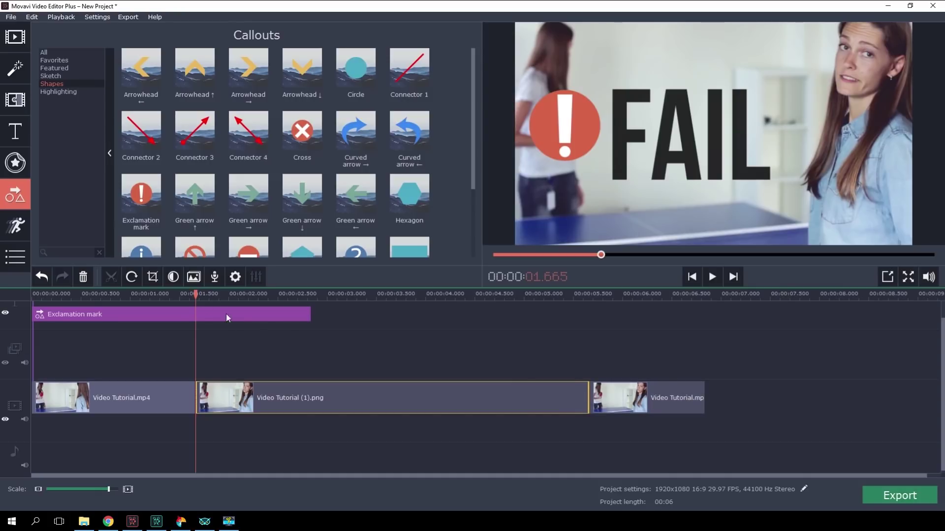
left_click_drag(110, 490, 98, 490)
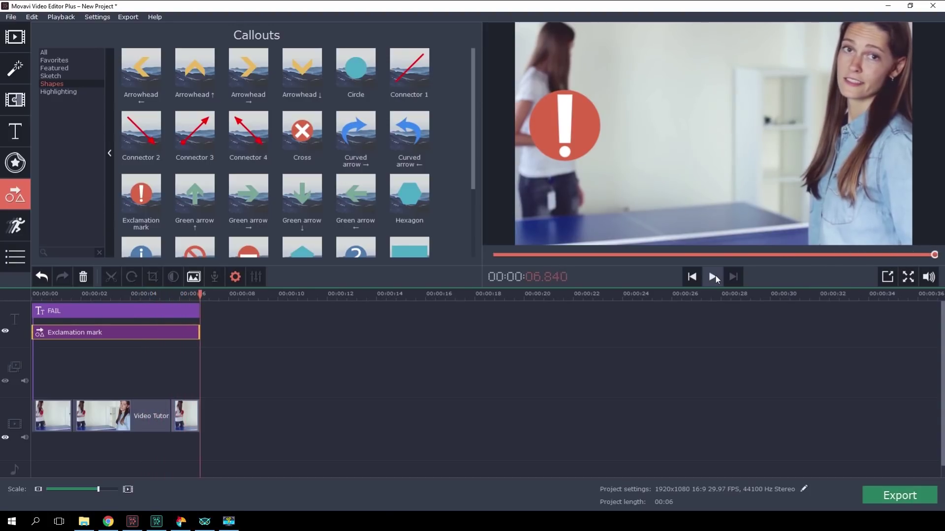
- Change the last clip's speed in Video Properties, trying 492% then settling on 36%
right_click(188, 421)
mouse_move(285, 307)
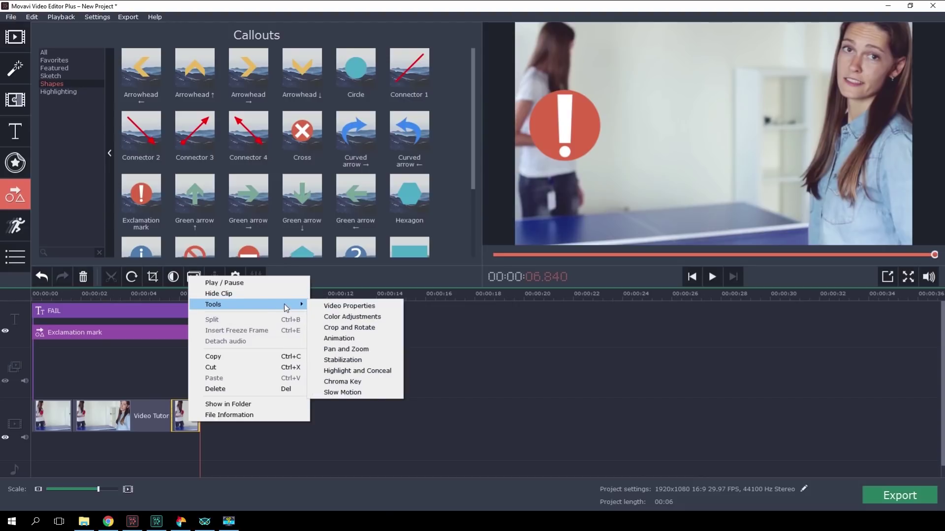
left_click(347, 307)
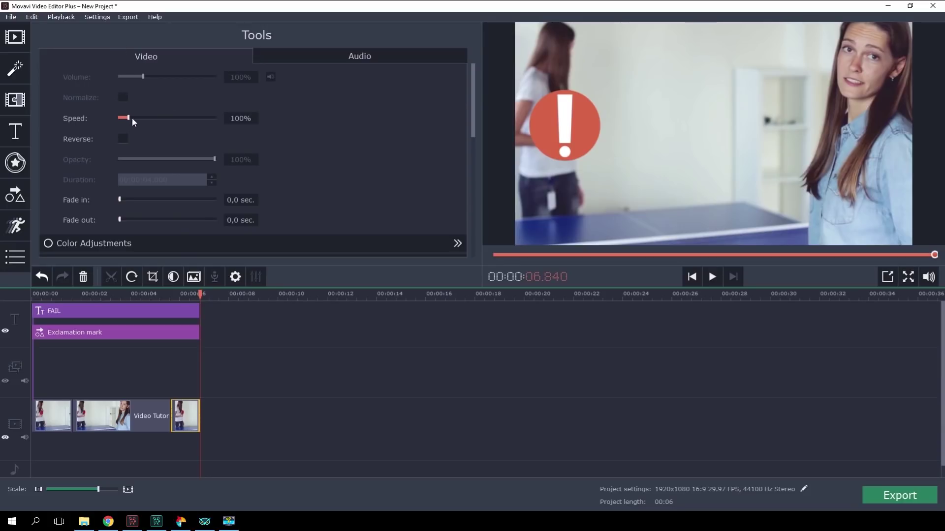
left_click_drag(130, 117, 166, 119)
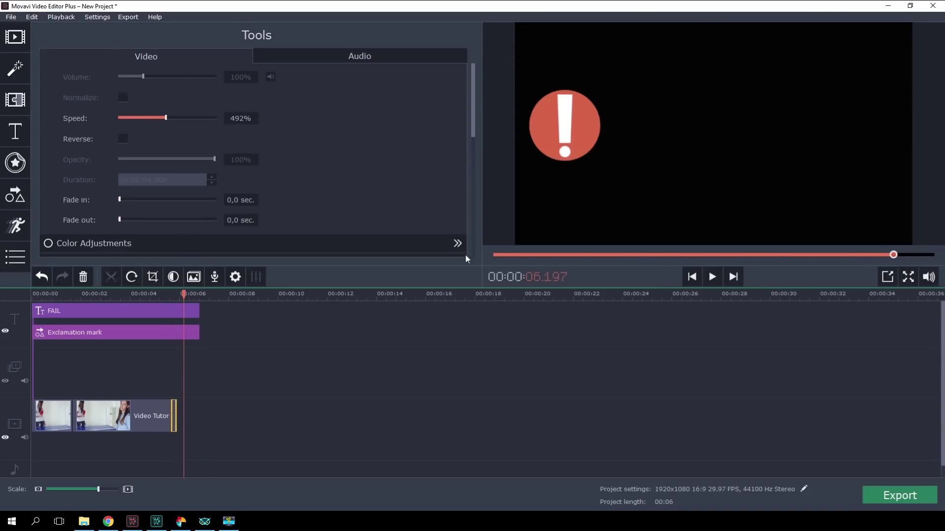
left_click_drag(161, 116, 120, 118)
- Preview the 4-second project and bring up the Export window
left_click(712, 277)
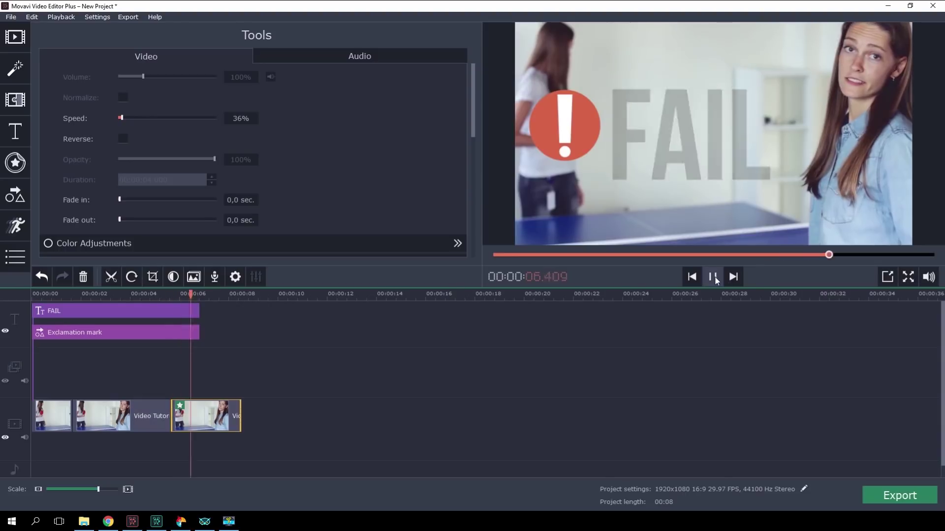
left_click(713, 277)
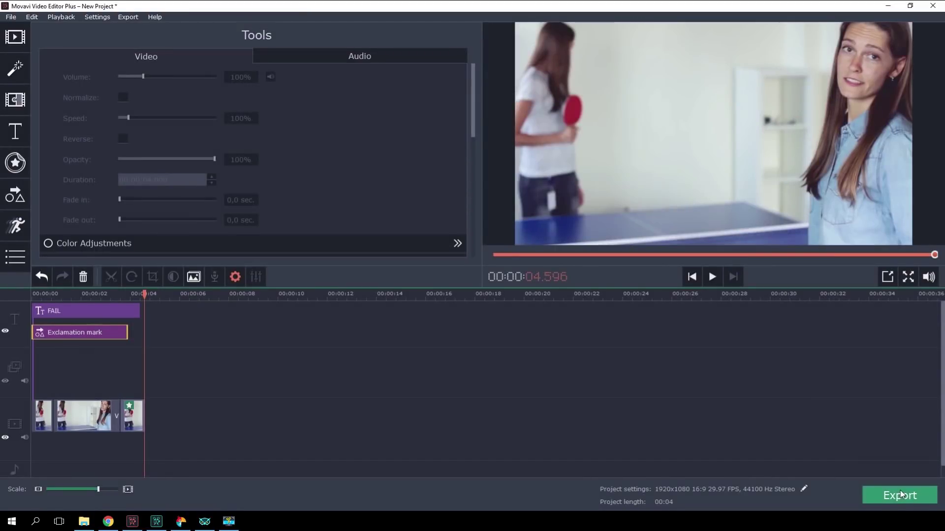
left_click(901, 495)
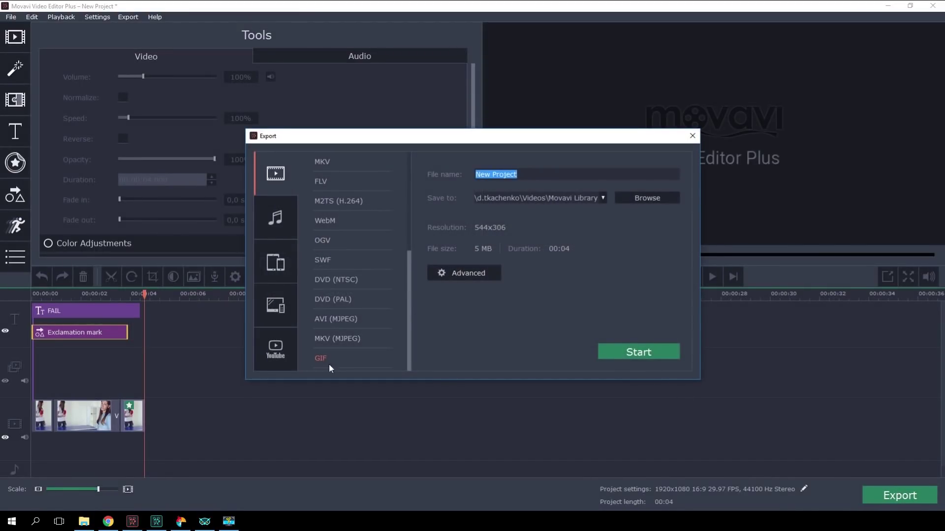
- Export the project as a GIF, keeping the frame rate at 29.97 FPS
left_click_drag(411, 333, 404, 356)
left_click(465, 274)
left_click(468, 267)
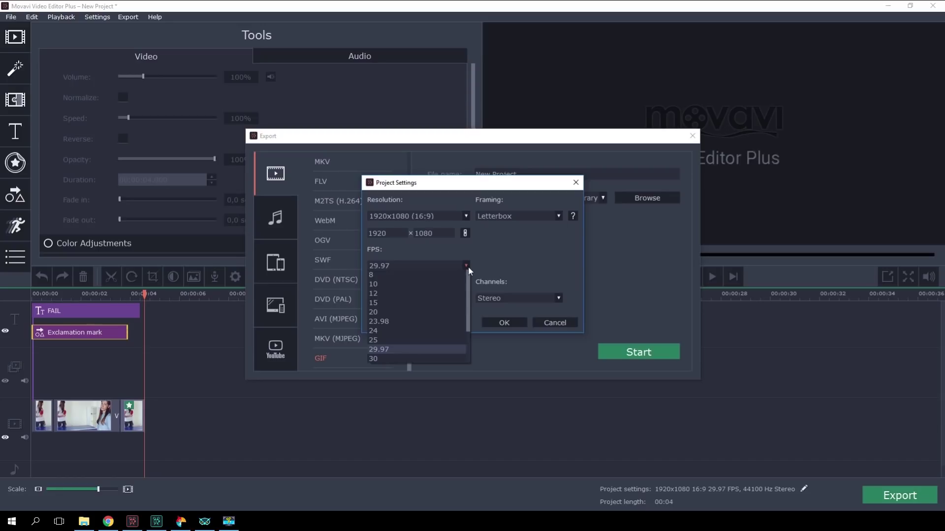
left_click(466, 266)
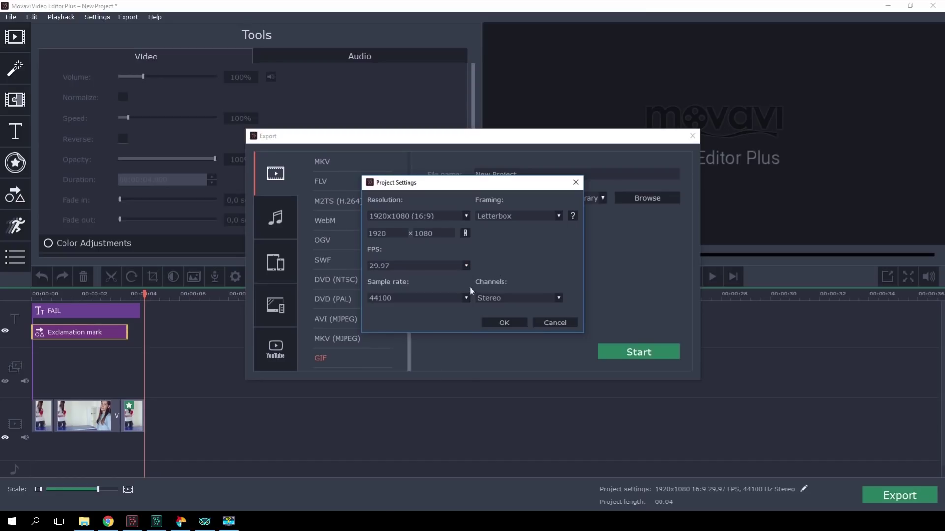
left_click(465, 299)
left_click(456, 326)
left_click(553, 323)
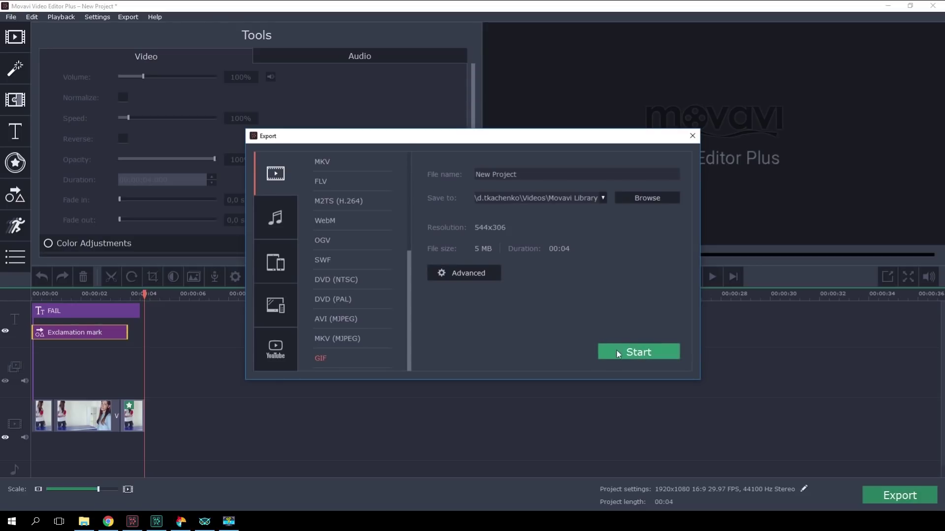
left_click(636, 352)
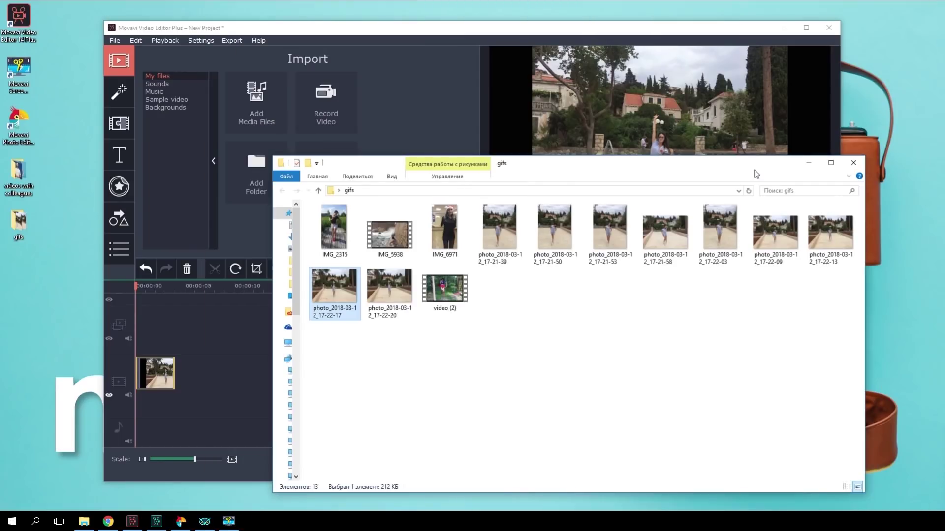
- Add the gifs-folder photos ending 22-09 and 22-13 to the timeline, then close Explorer and maximize the editor
left_click_drag(757, 174, 667, 245)
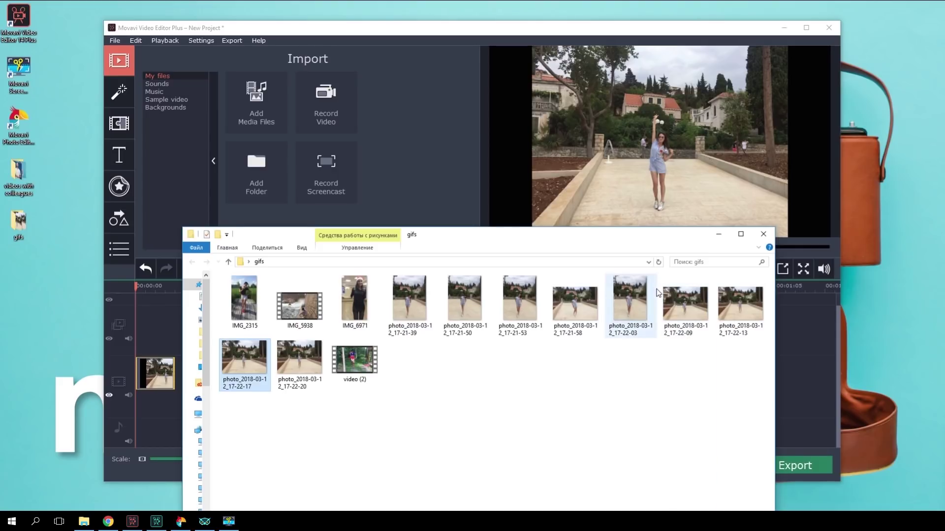
left_click_drag(658, 293, 723, 329)
left_click_drag(744, 330, 745, 339)
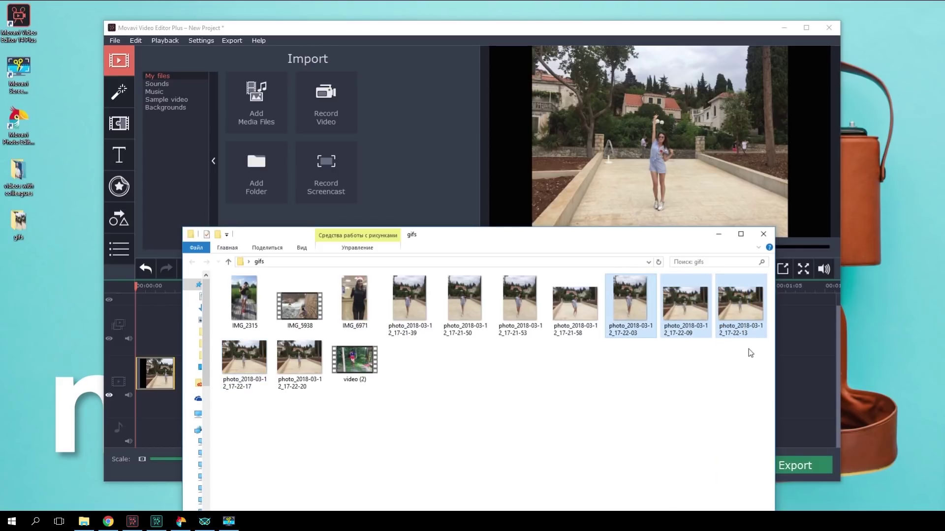
left_click(742, 355)
left_click_drag(754, 351, 152, 400)
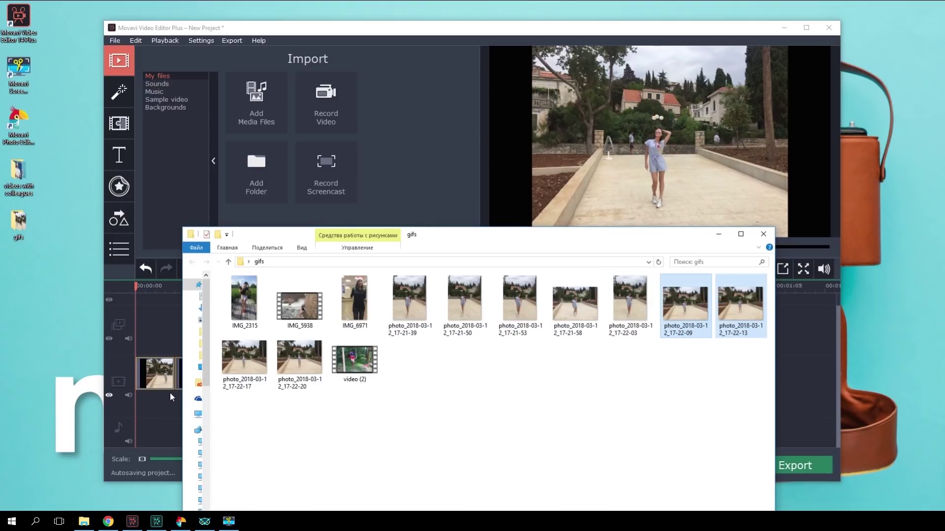
left_click(763, 234)
left_click(806, 27)
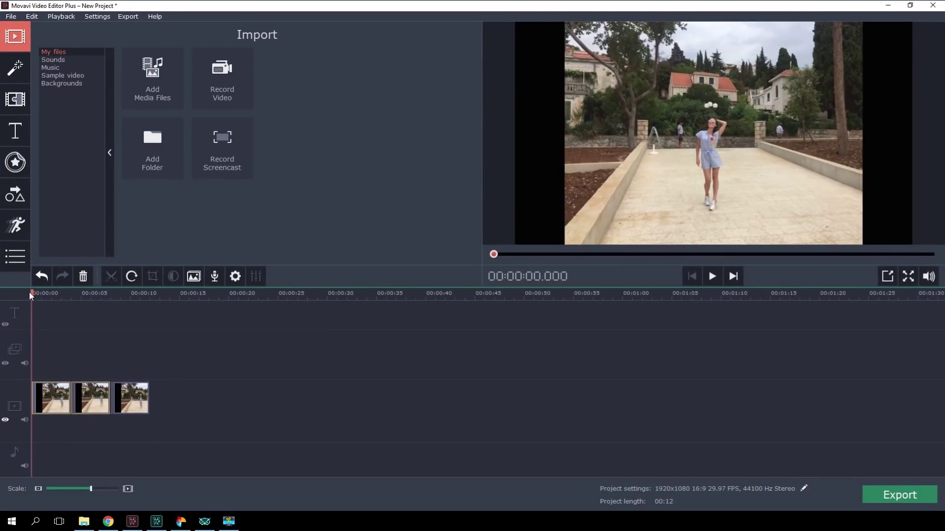
- Select the photo clips and shorten the first one
left_click_drag(169, 432, 57, 396)
left_click(65, 399)
left_click(55, 401)
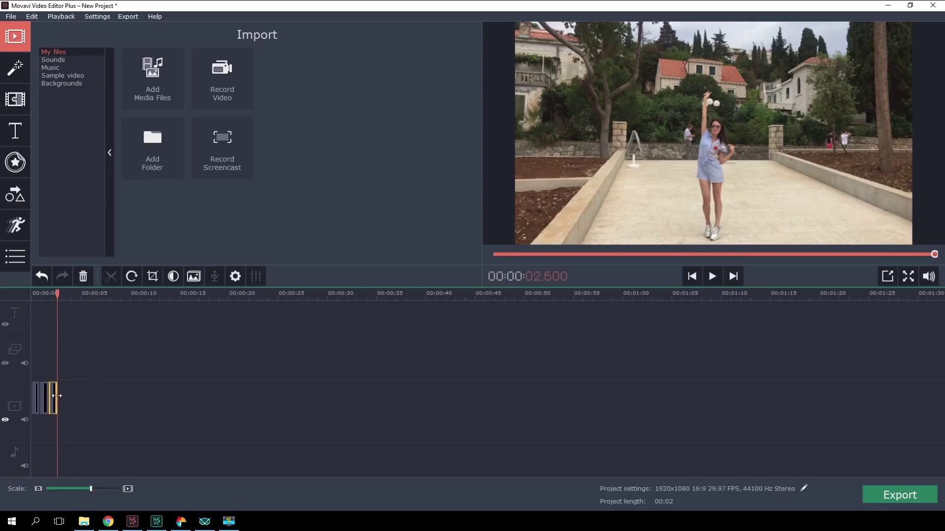
- Place the Comics Bang! sticker at the photo's upper right, then open the export options
left_click(16, 151)
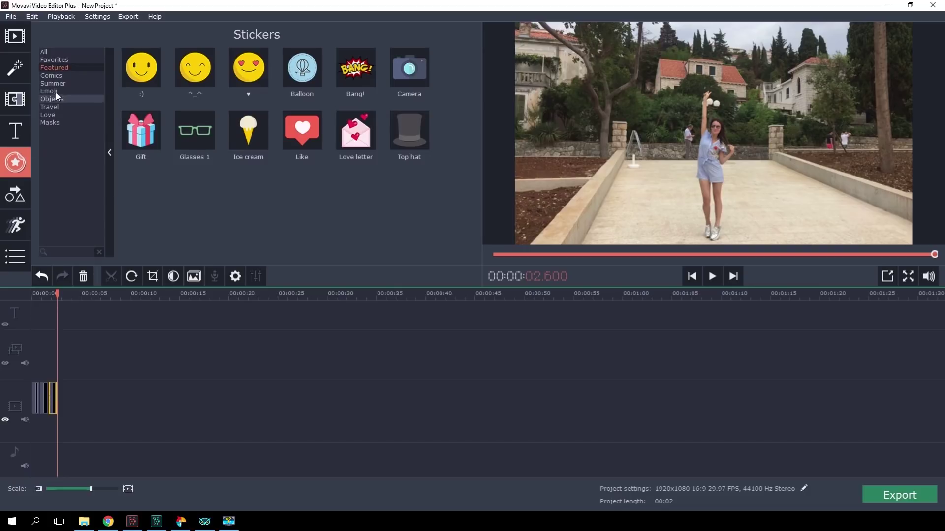
left_click(54, 75)
left_click(64, 114)
left_click(56, 77)
left_click_drag(141, 67, 57, 323)
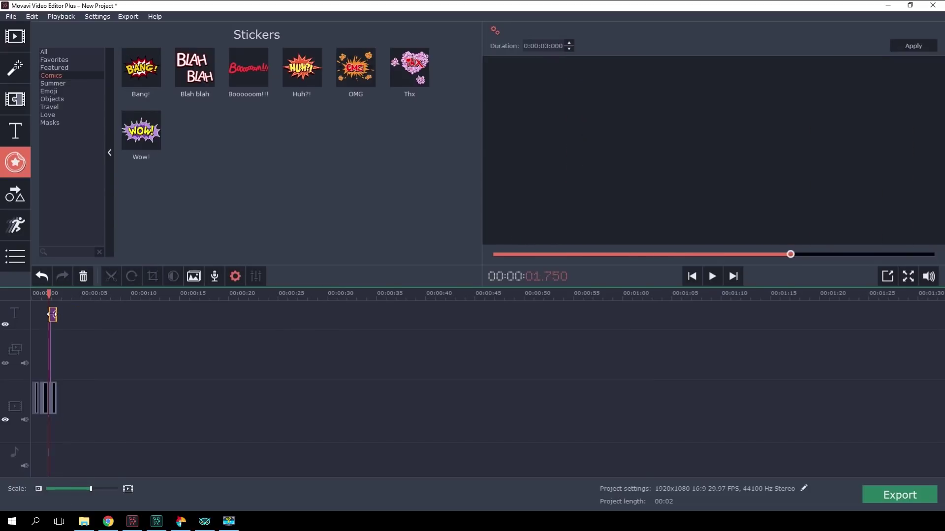
left_click_drag(720, 160, 805, 132)
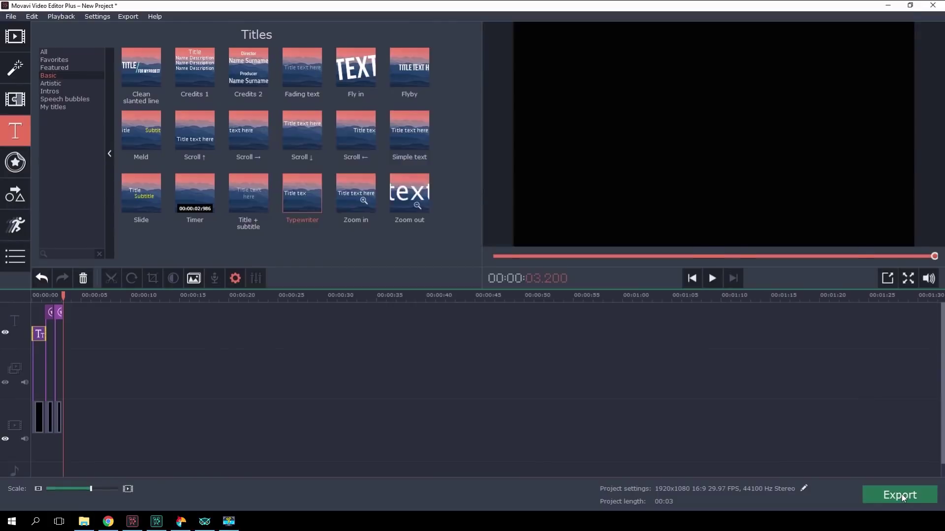
left_click(901, 496)
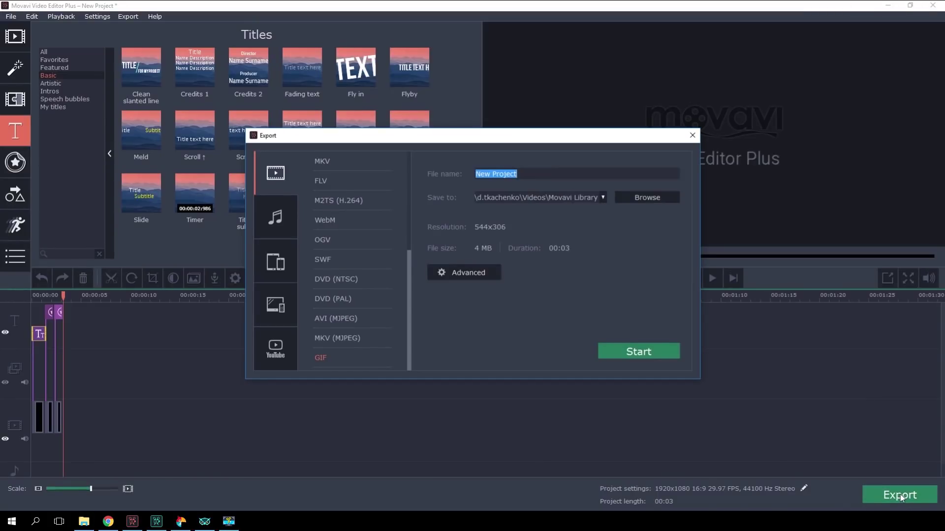